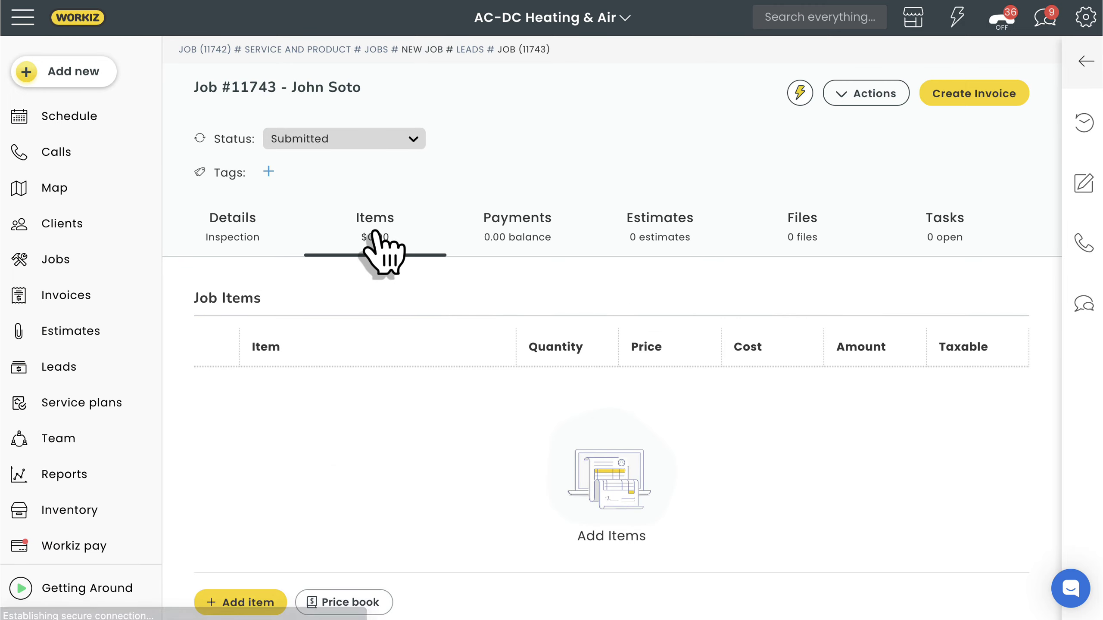
From the job's Items tab, browse the price book's HVAC parts > System controls categories.
scroll(378, 253, "down", 3)
left_click(348, 460)
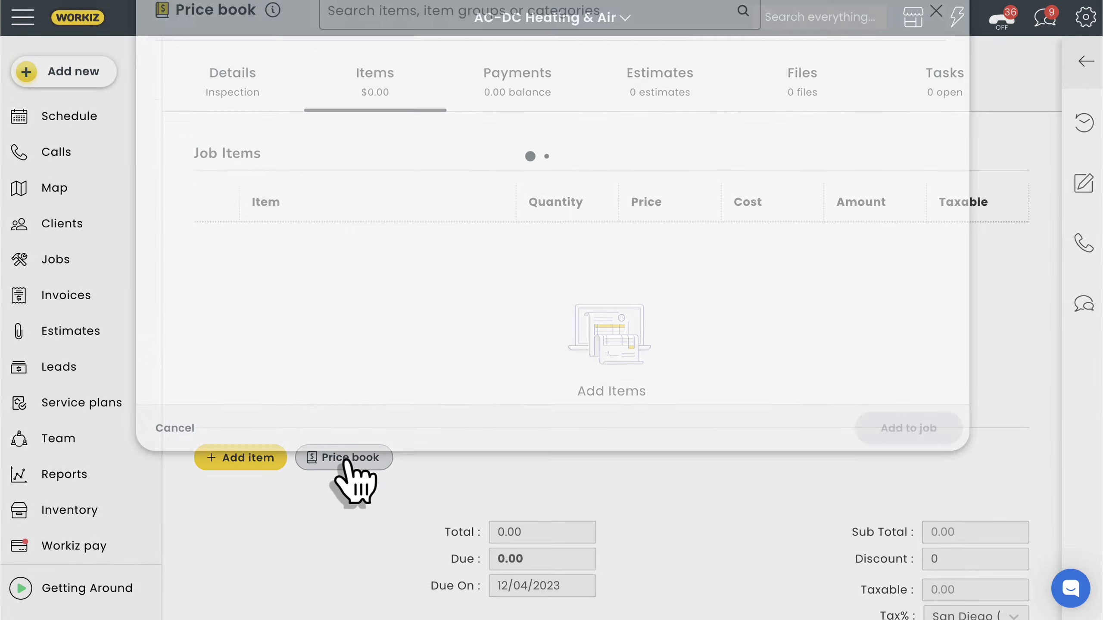
left_click(385, 280)
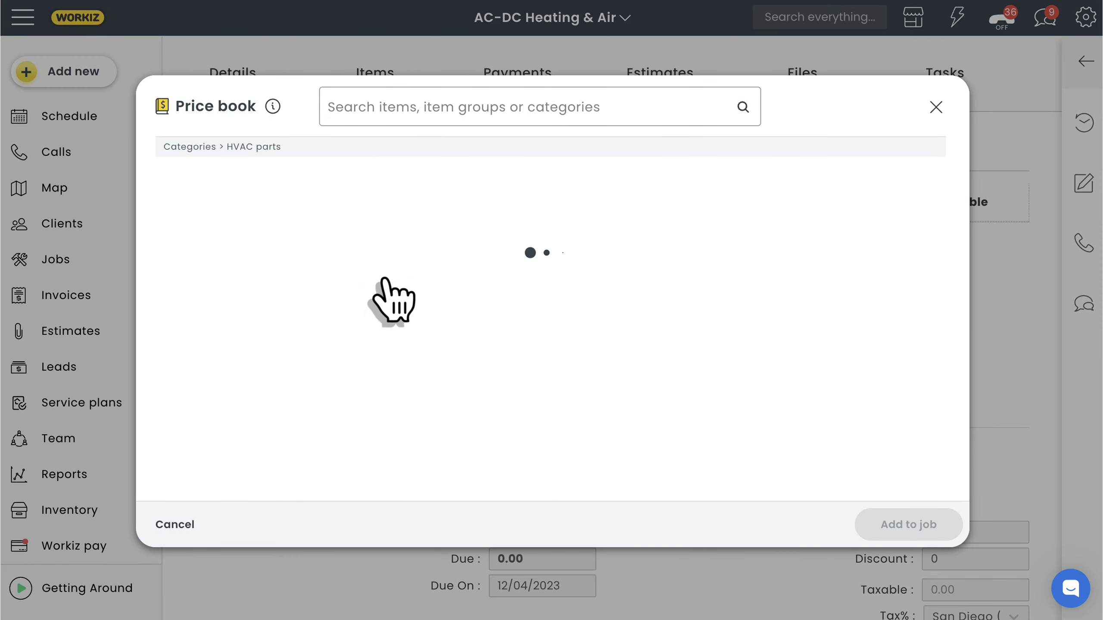
left_click(872, 289)
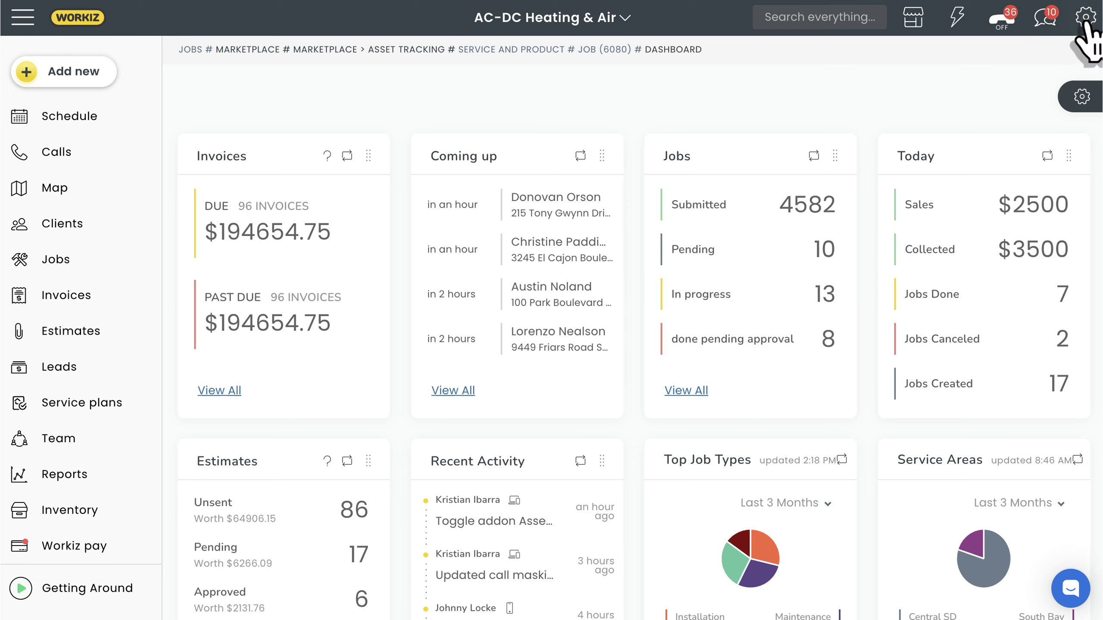
Go to the Items & Products page in Settings.
left_click(1086, 17)
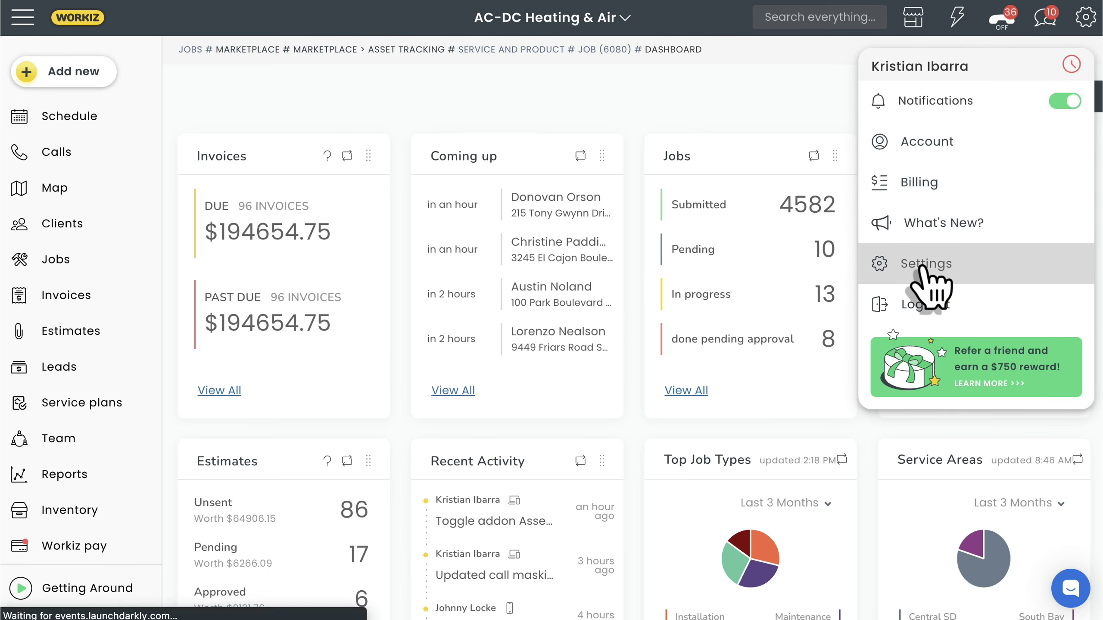
left_click(925, 267)
left_click(303, 432)
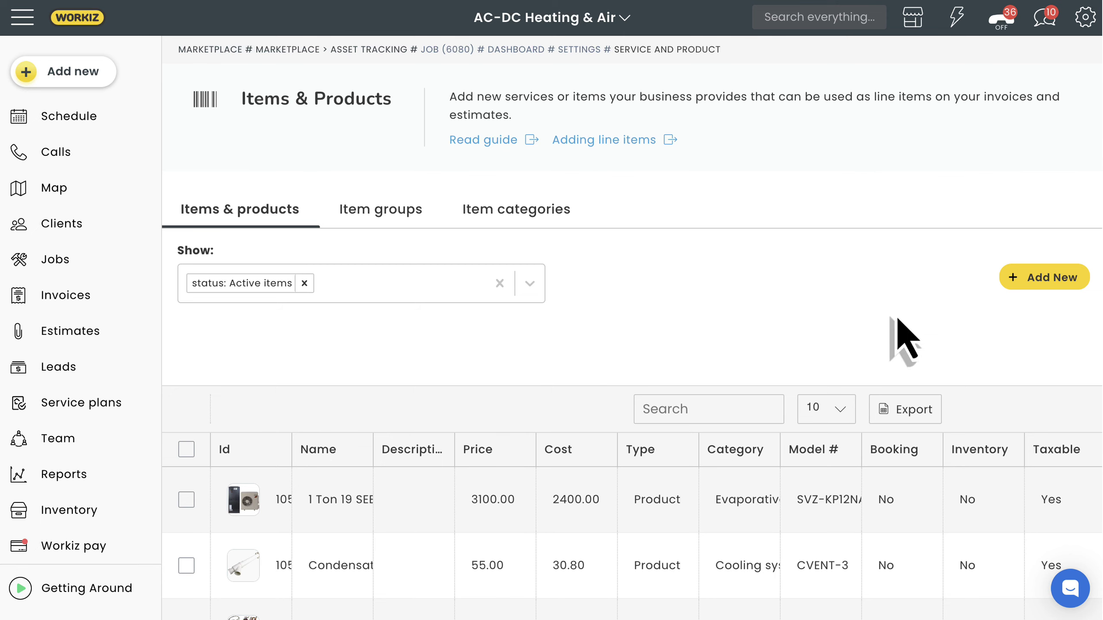
Start a new item and upload Honeywell-Smart-Therm.jpeg from Documents/Workiz images.
left_click(1051, 280)
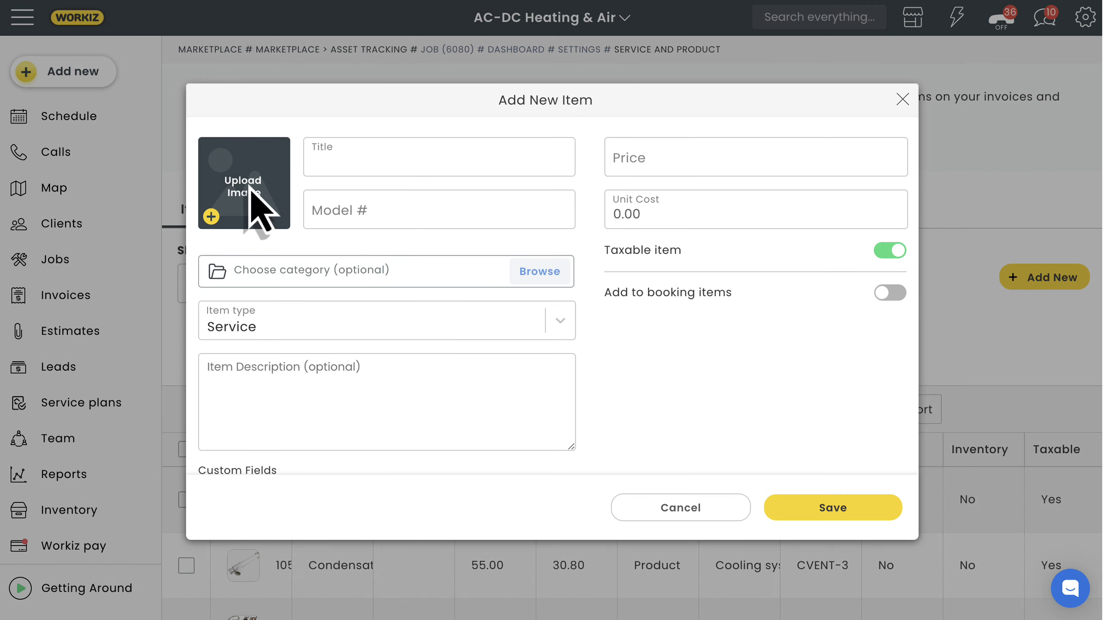
left_click(246, 194)
left_click(278, 201)
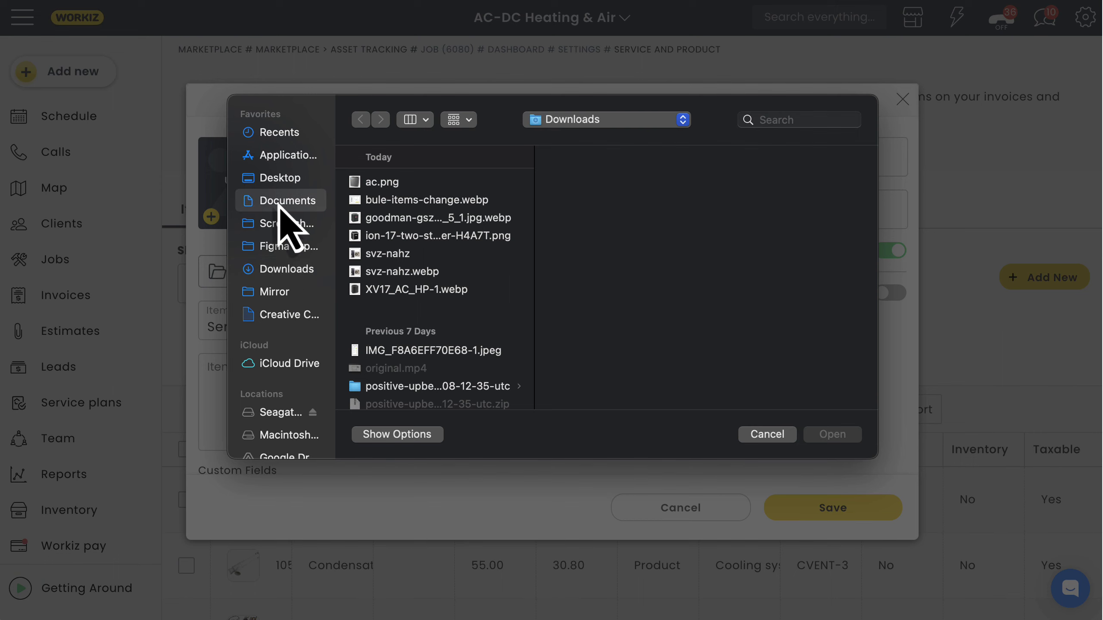
left_click(398, 183)
left_click(627, 201)
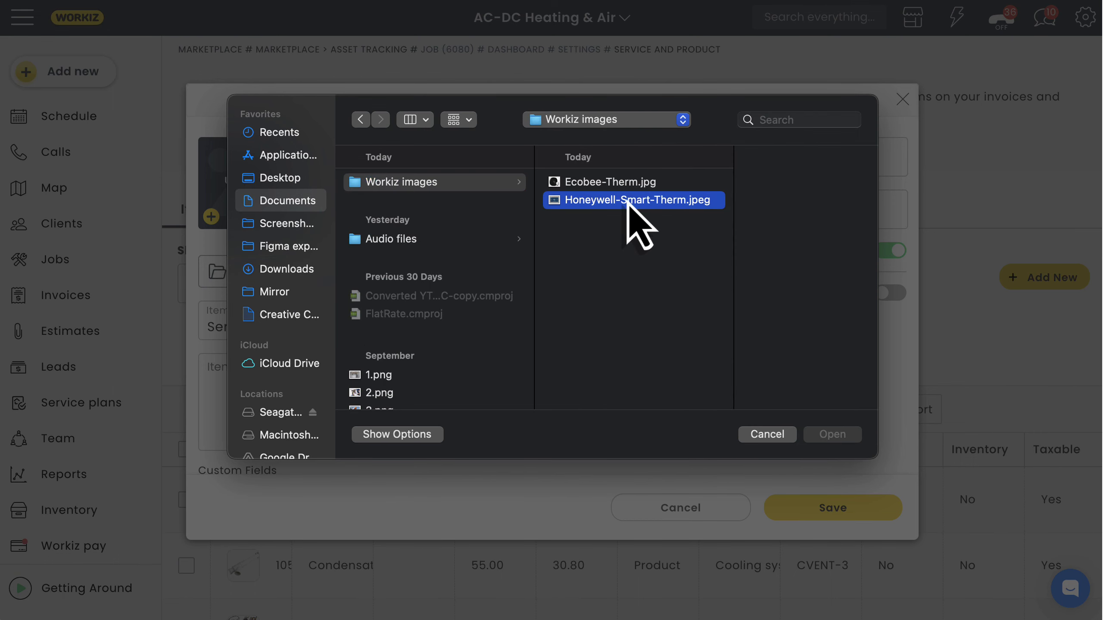
left_click(833, 435)
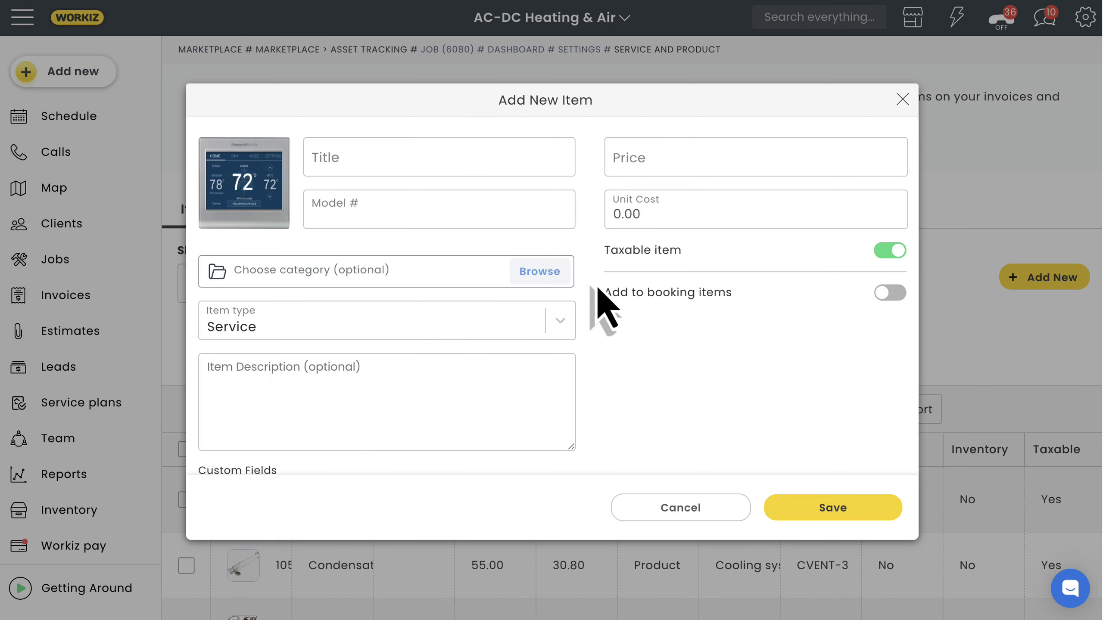
Enter title 'Honeywell Home - Smart Color Thermostat (Silver)', model RTH9585WF, price 179, unit cost 100.
left_click(404, 157)
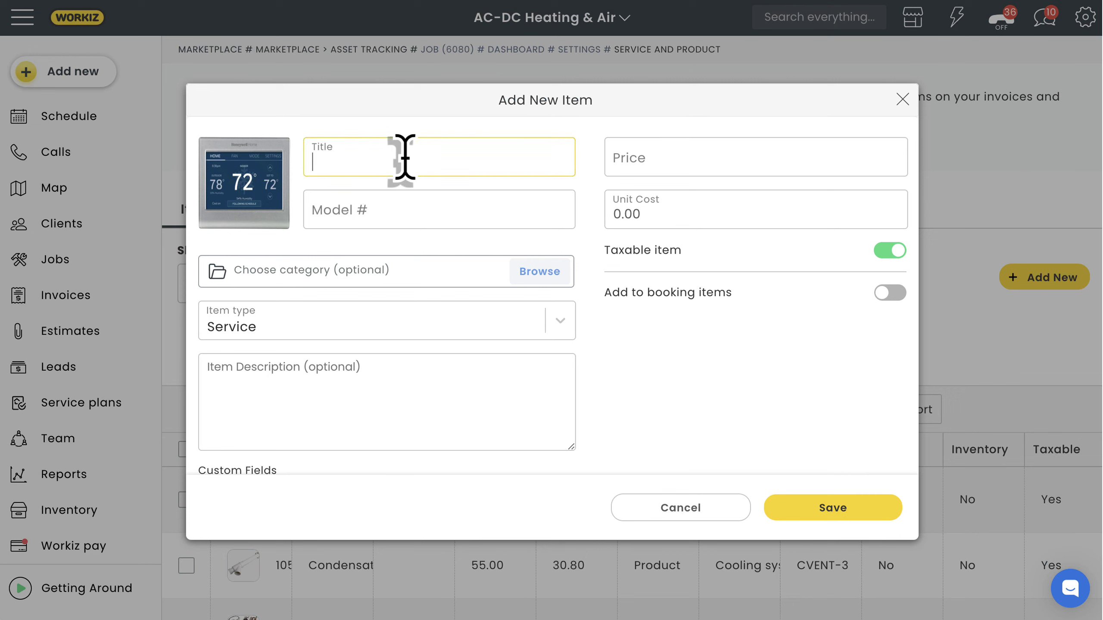
type("Honeywell Home - Smart Color Thermostat")
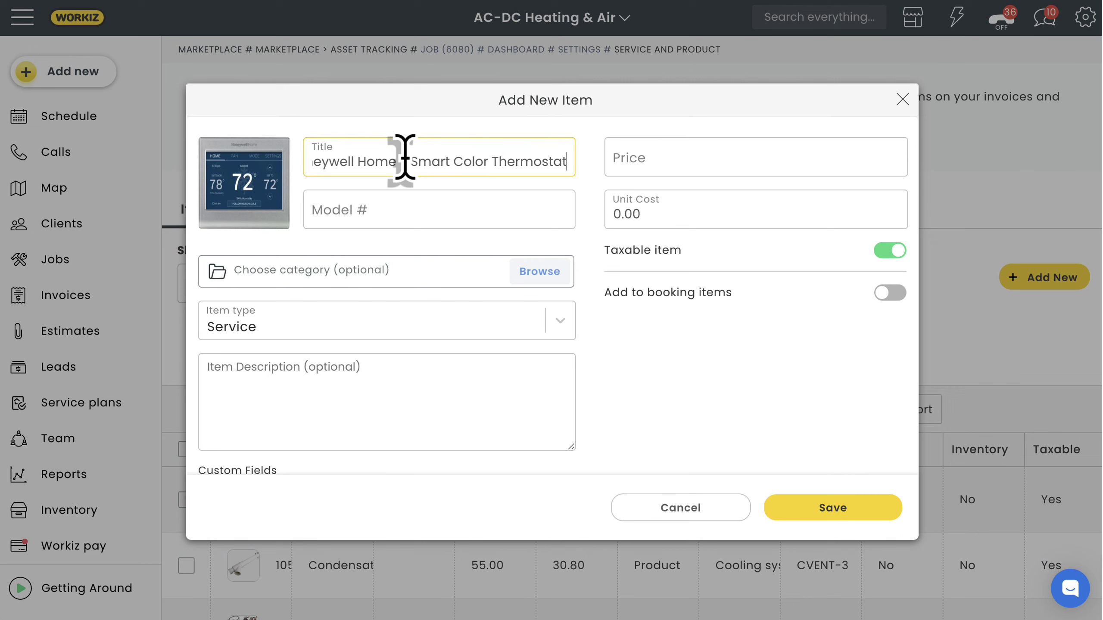
type(" (Silver)")
left_click(382, 210)
type("RTH9585WF")
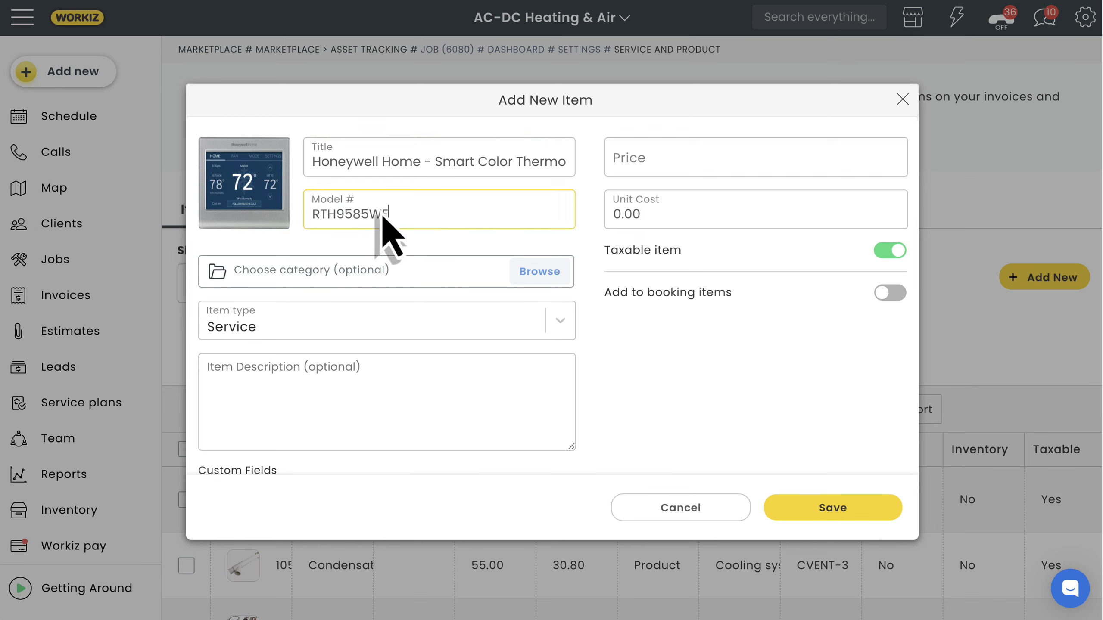
left_click(643, 156)
type("179")
left_click(643, 213)
type("100")
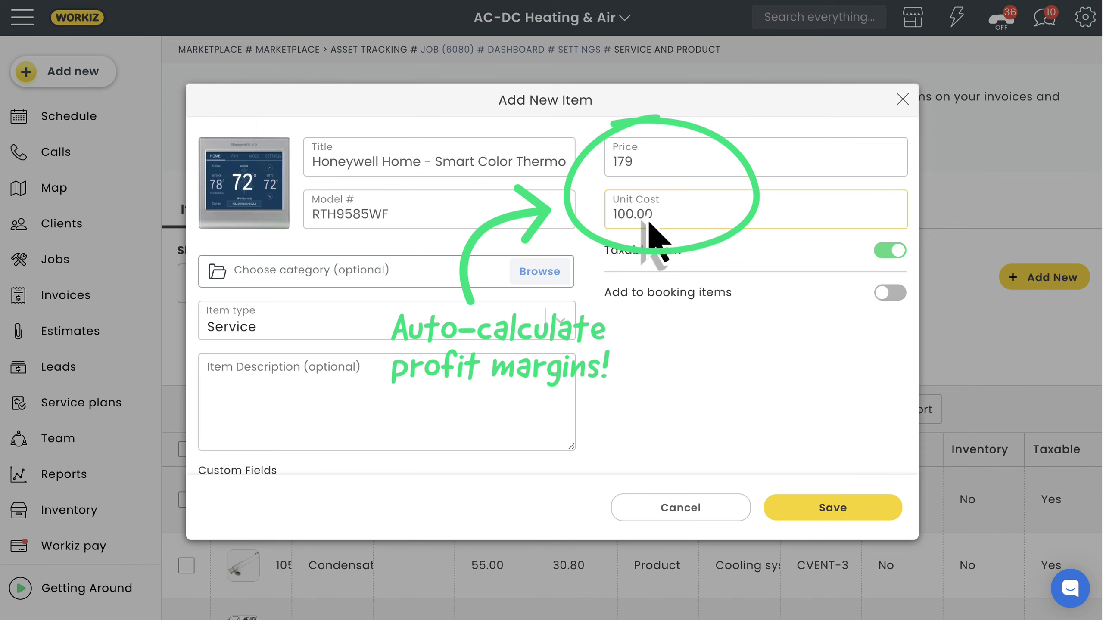
Assign the item to HVAC parts > System controls > Smart thermostats.
left_click(338, 278)
left_click(352, 338)
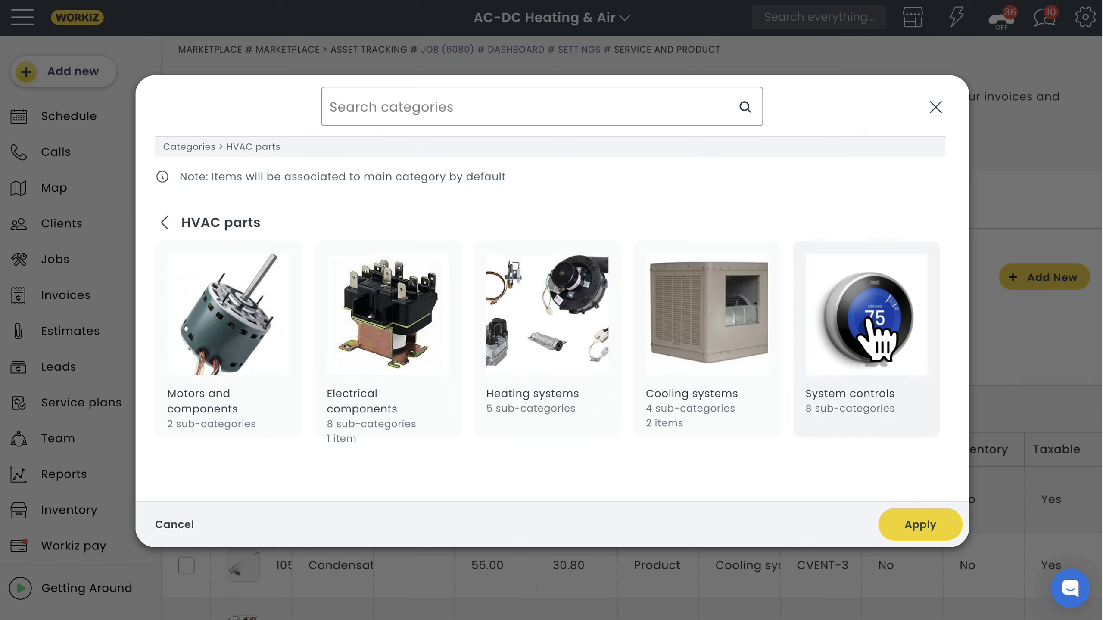
left_click(875, 332)
left_click(558, 343)
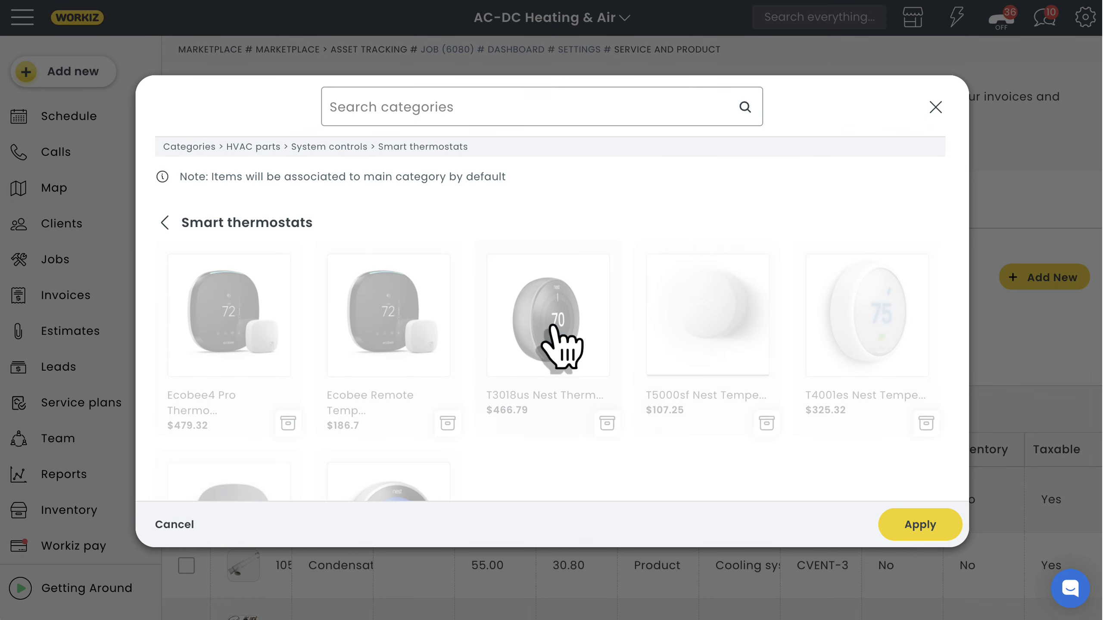
left_click(921, 525)
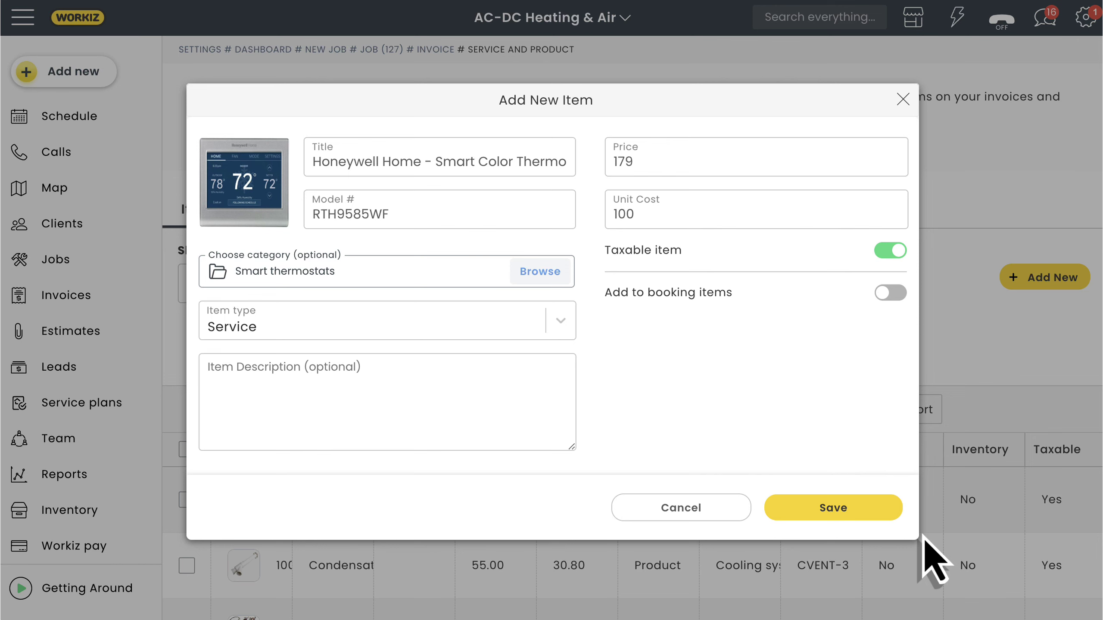
Make the item a Product and add it to booking items at booking price 179.
left_click(380, 325)
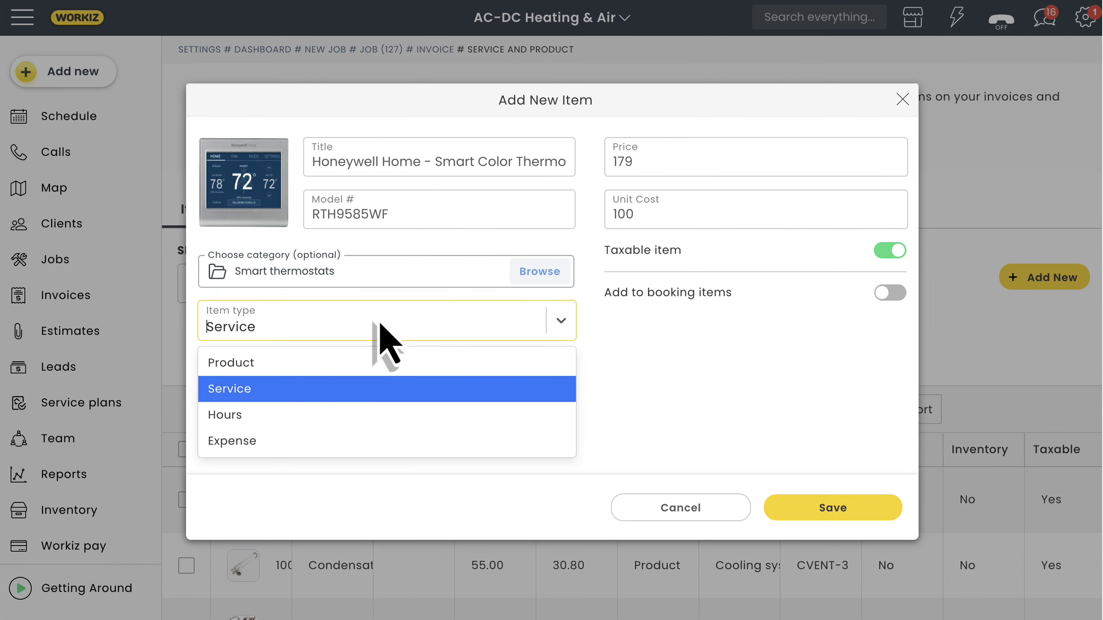
left_click(231, 366)
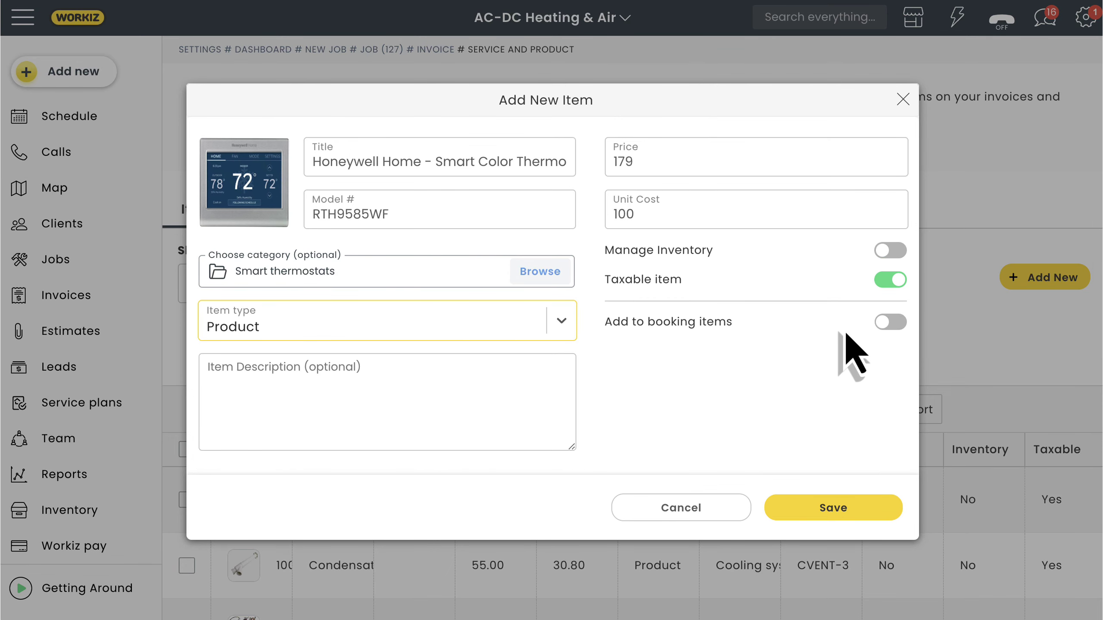
left_click(893, 323)
left_click(660, 366)
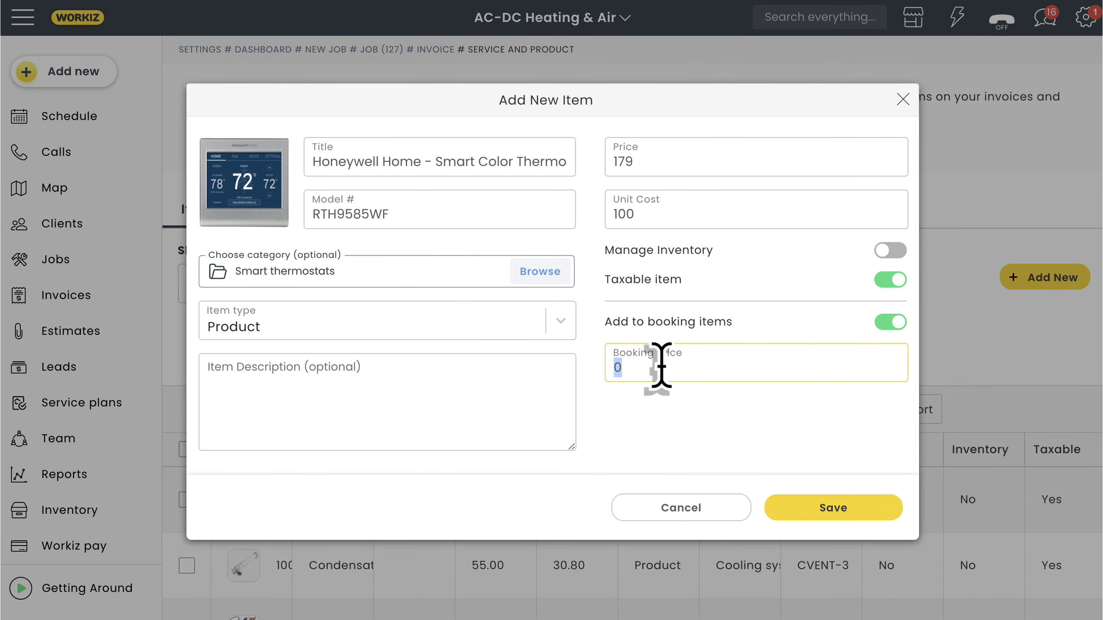
type("179")
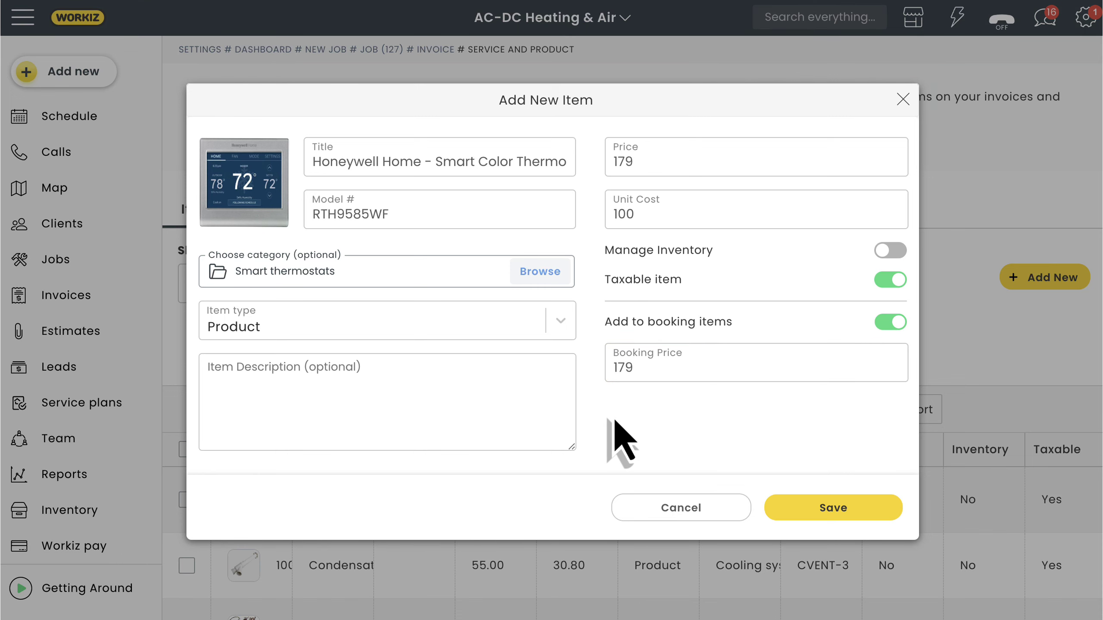
Cancel the custom fields dialog without adding any, then save the thermostat item.
scroll(615, 421, "down", 2)
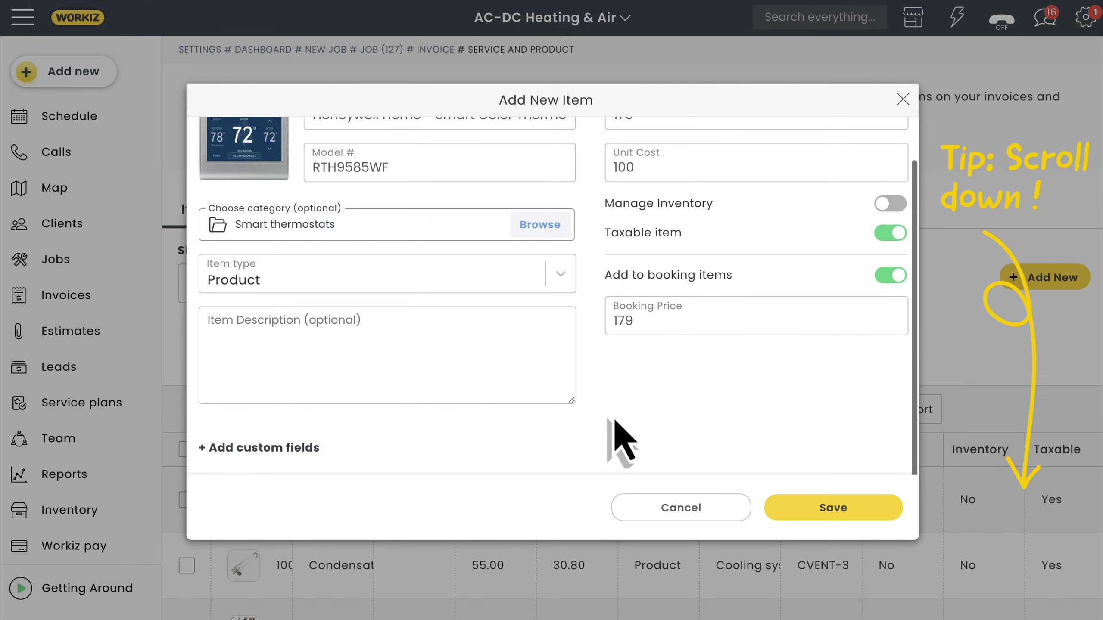
left_click(259, 452)
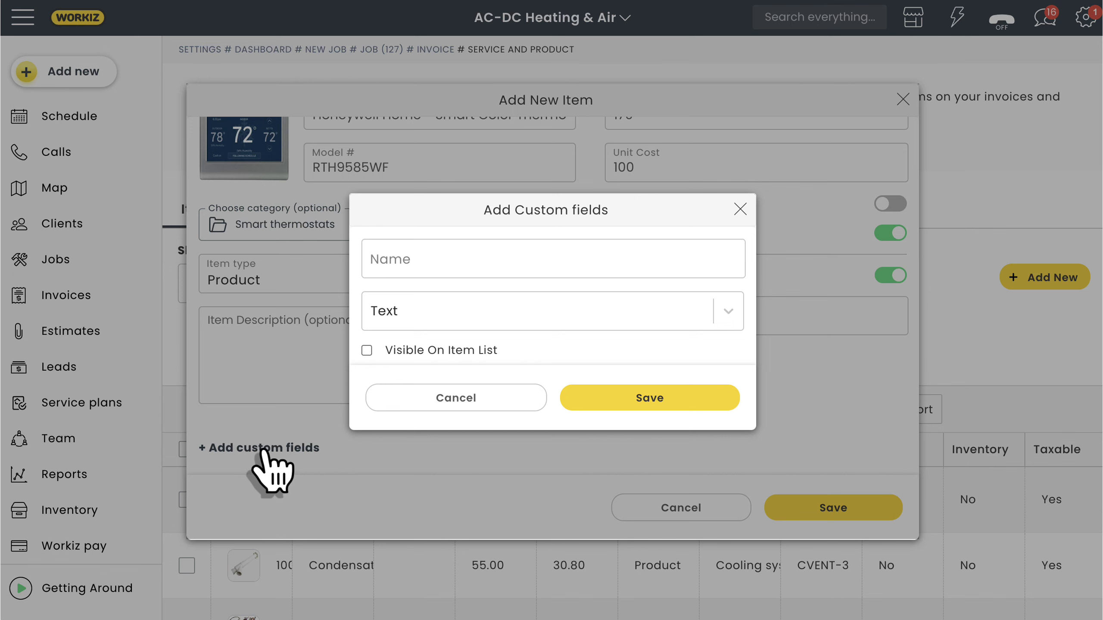
left_click(457, 402)
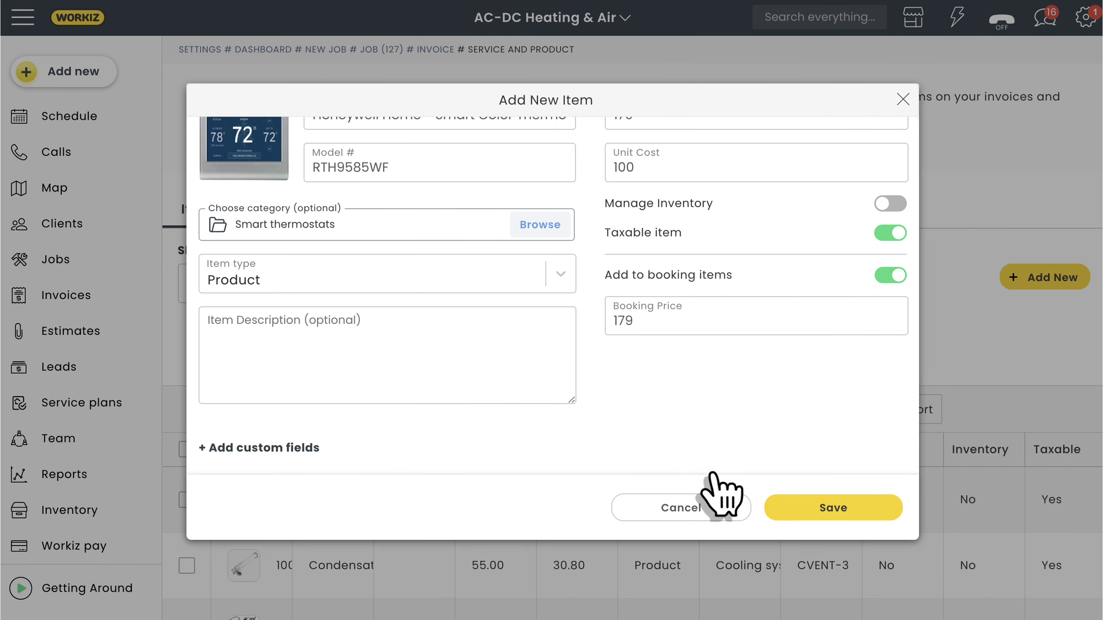
left_click(833, 508)
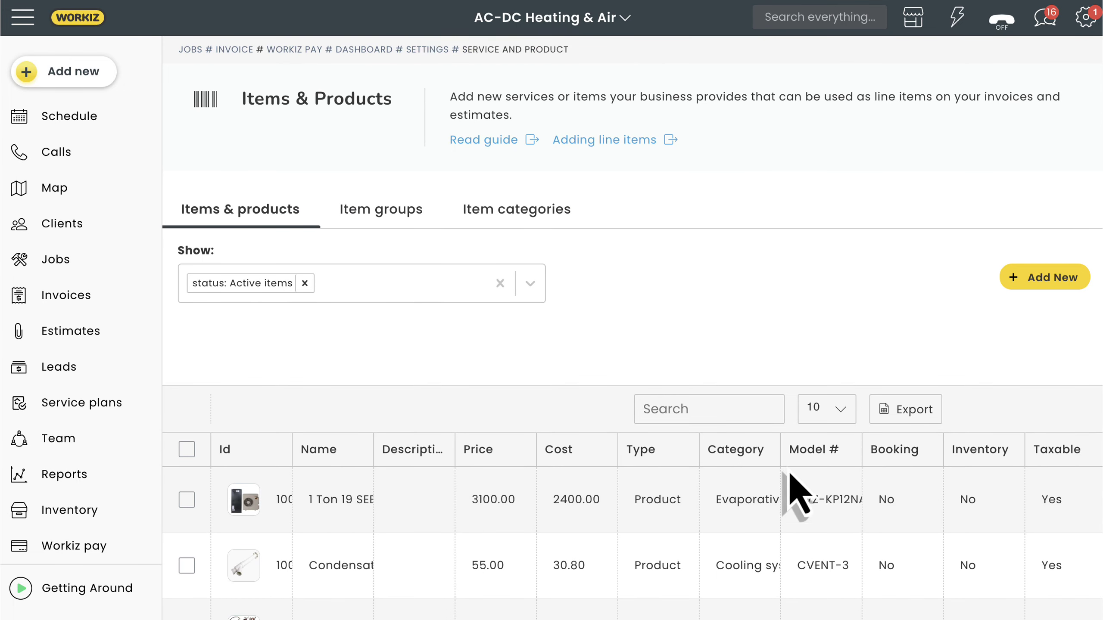
Search items for 'thermostat' and select the first three thermostat products.
left_click(702, 408)
type("thermostat")
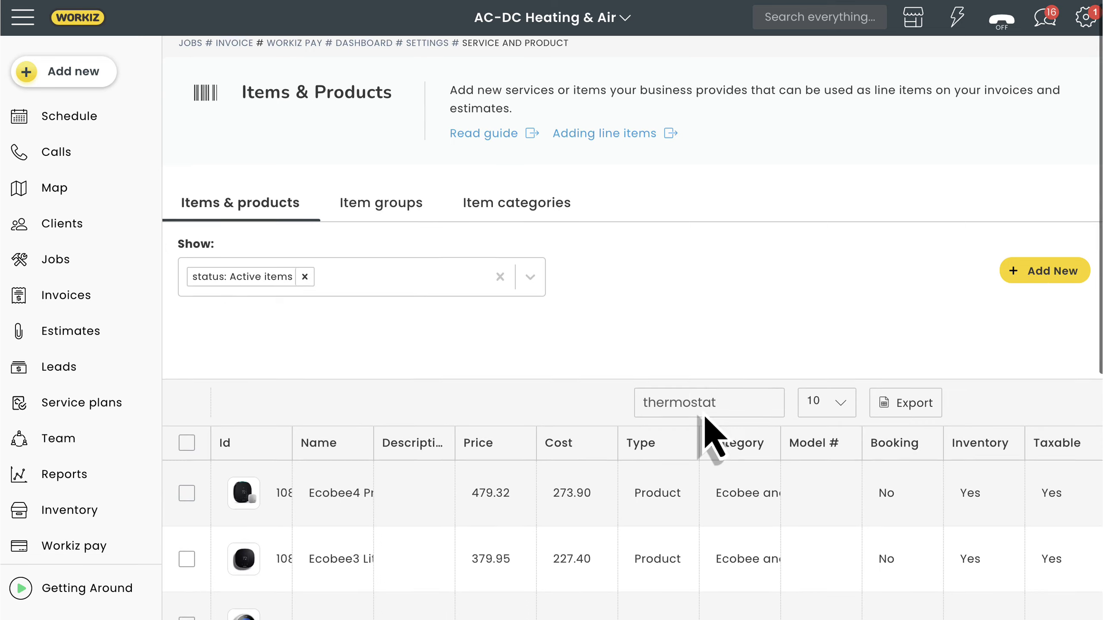
scroll(714, 442, "down", 3)
left_click(187, 373)
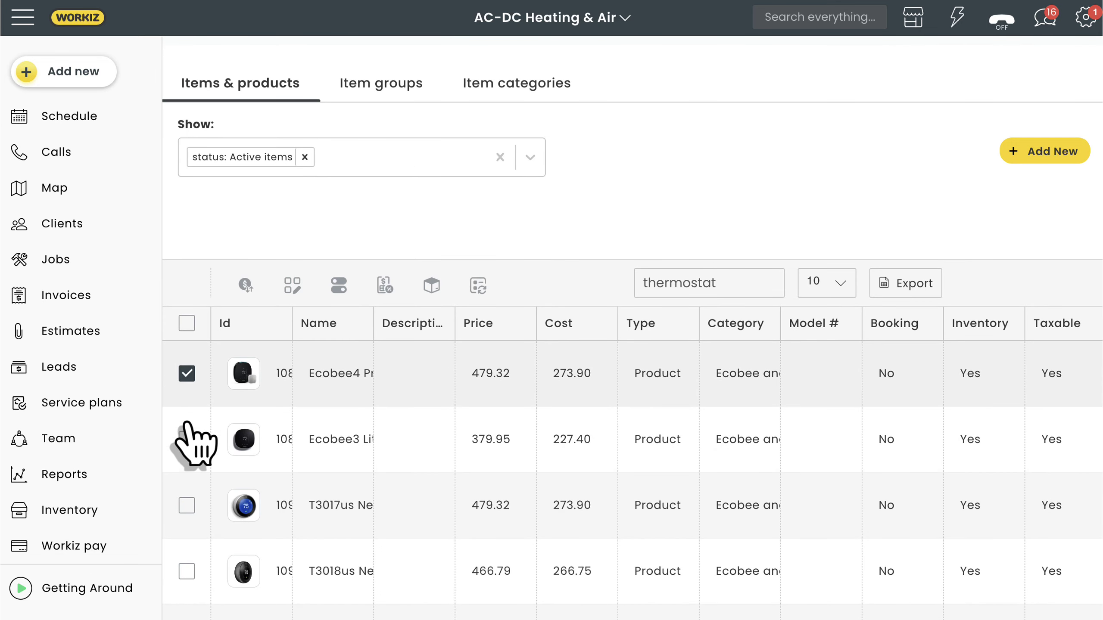
left_click(186, 439)
left_click(186, 505)
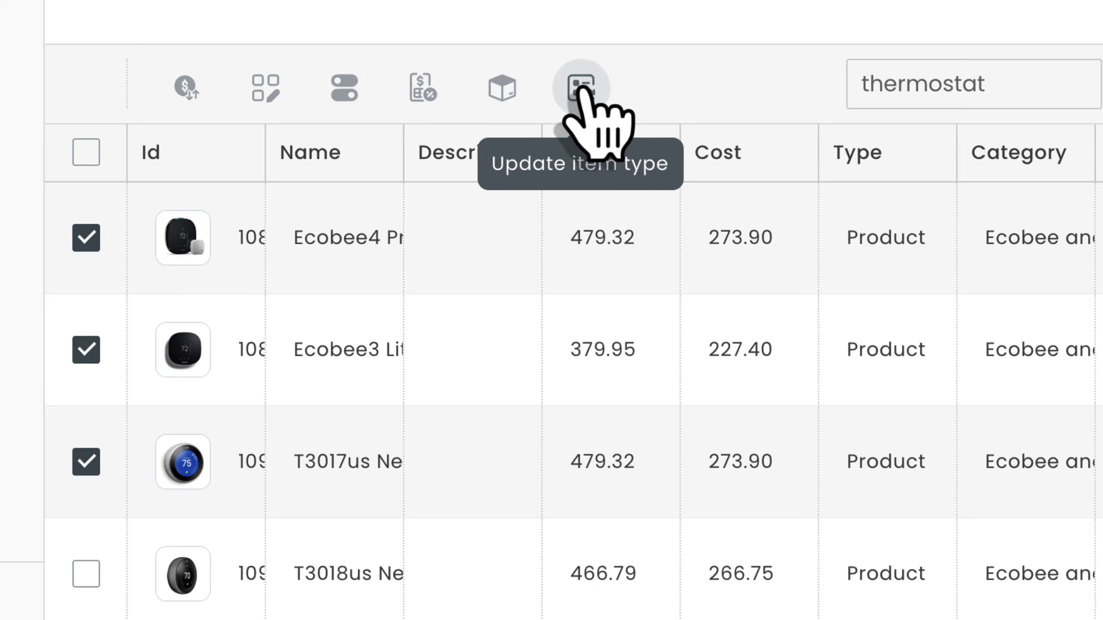
Increase the selected products' prices by 10% and confirm the change.
left_click(187, 88)
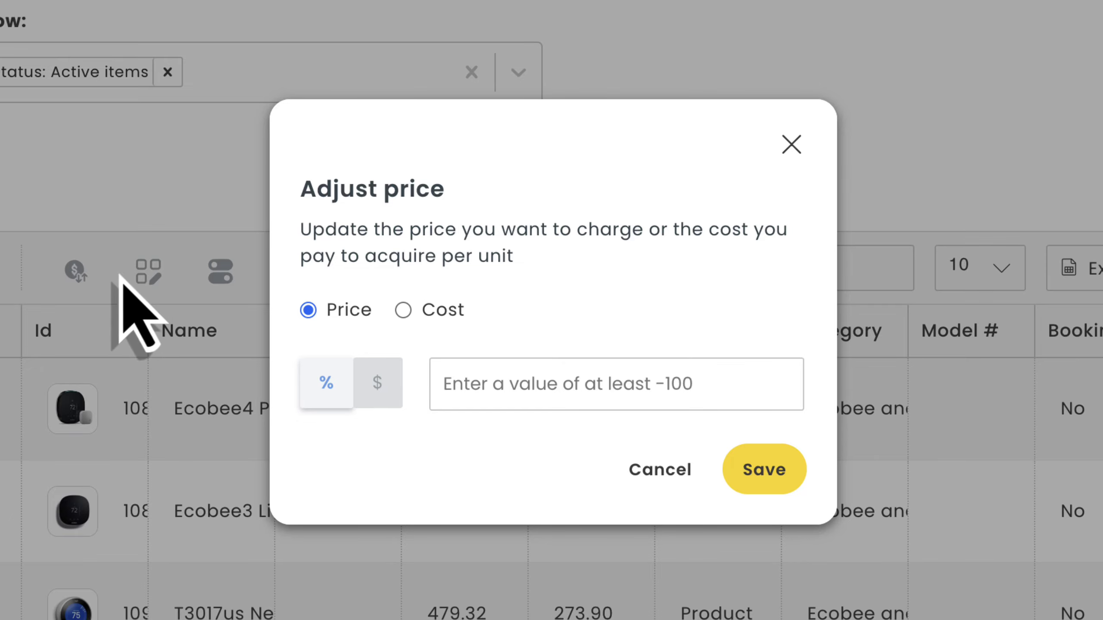
left_click(565, 393)
type("10")
left_click(766, 470)
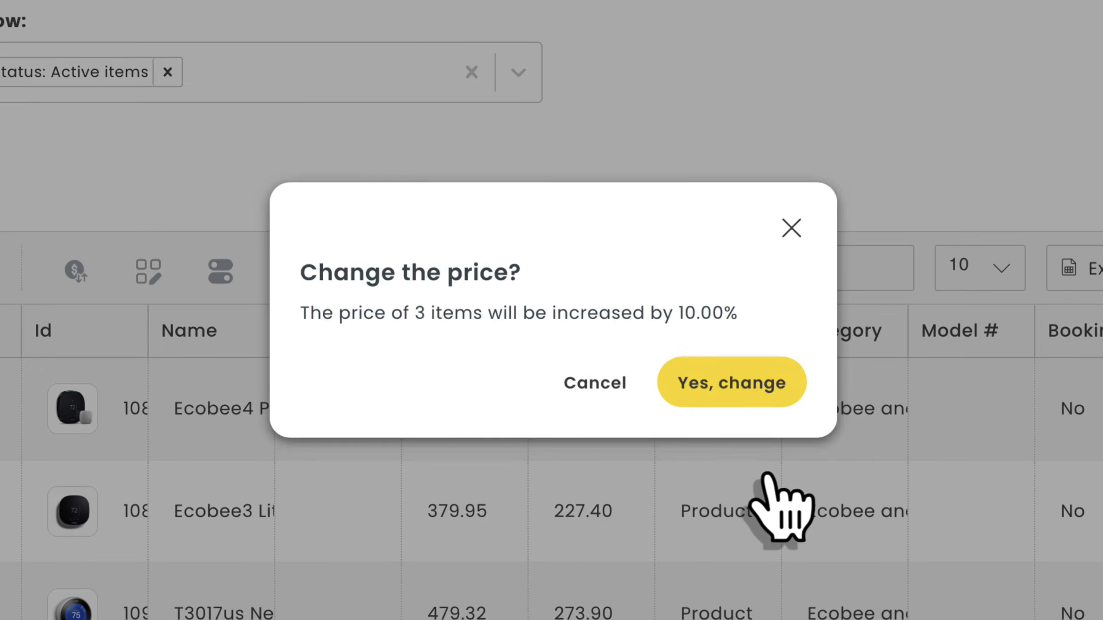
left_click(718, 384)
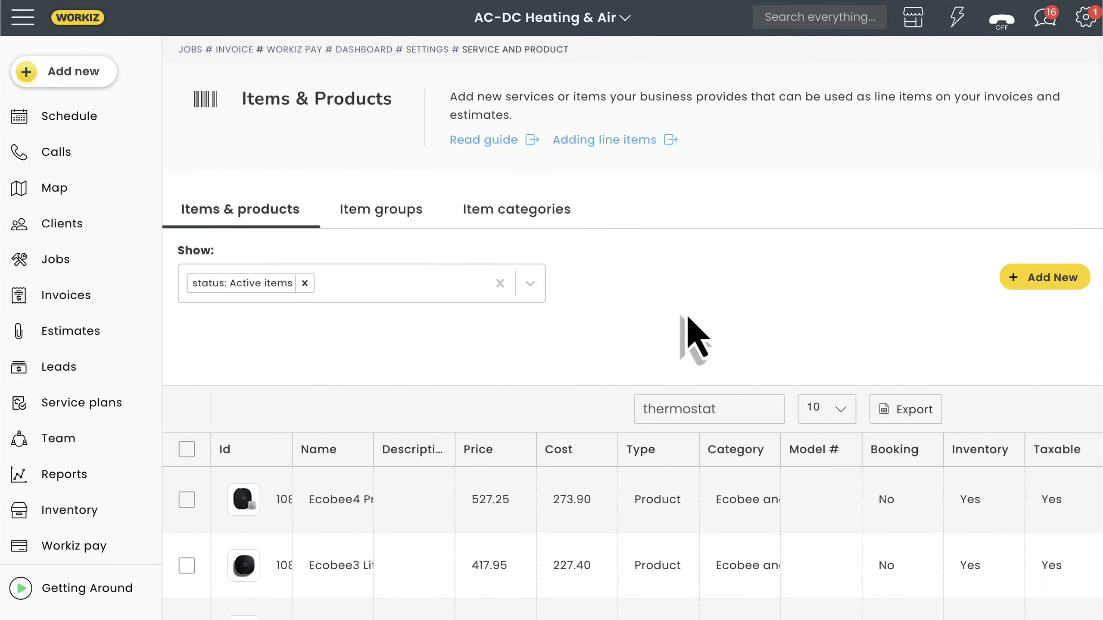
Create the 1 Ton 19 SEER Multi-Positional Mitsubishi item group with Flat rate group type.
left_click(388, 216)
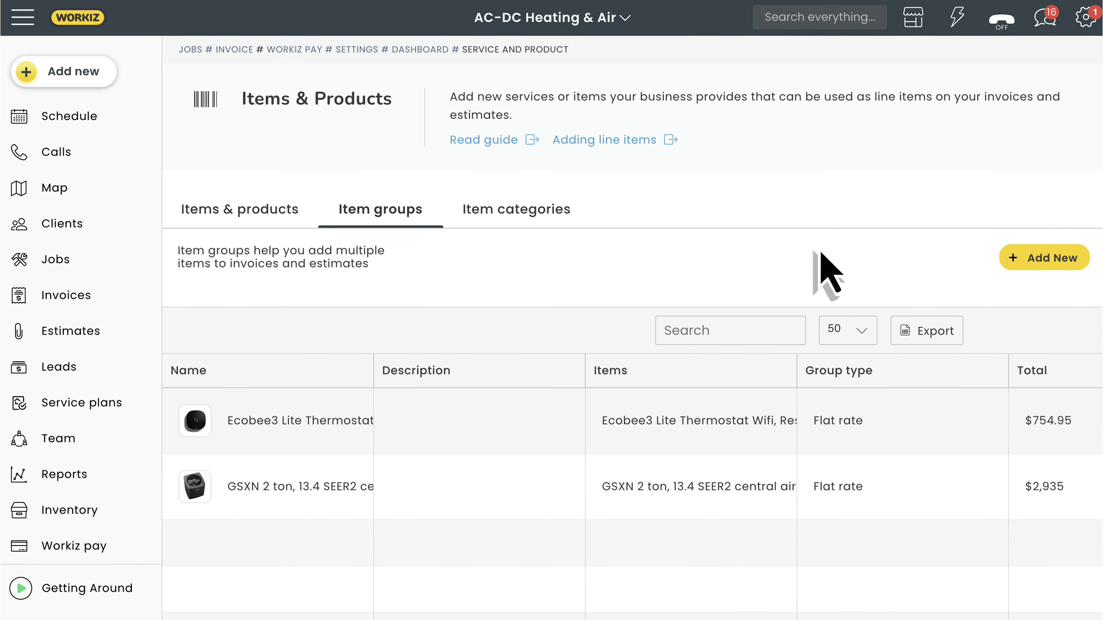
left_click(1052, 261)
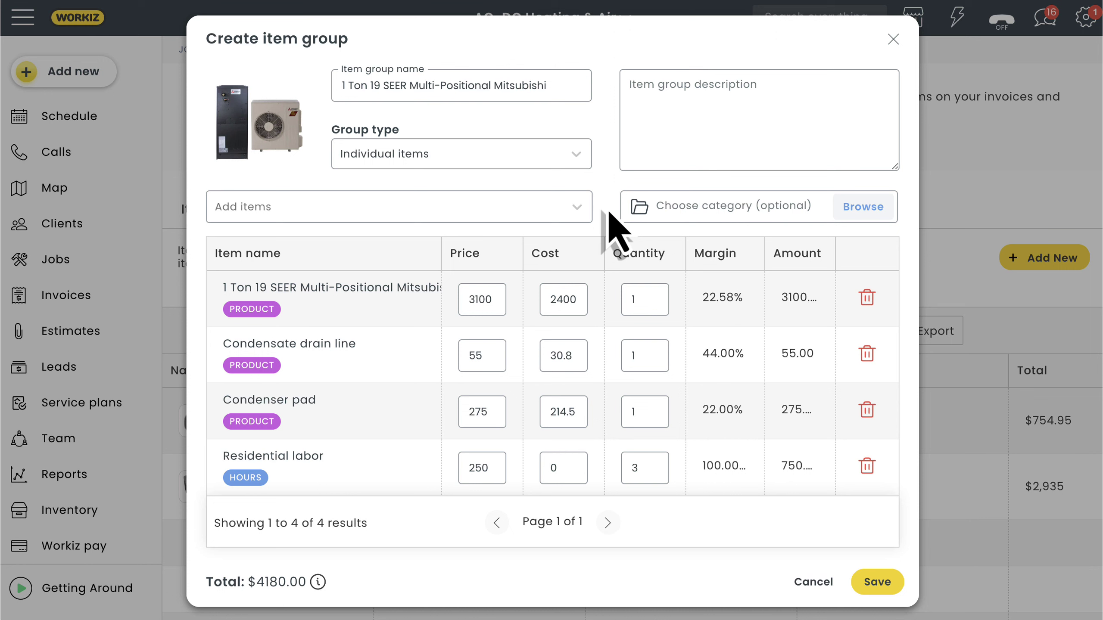
left_click(435, 162)
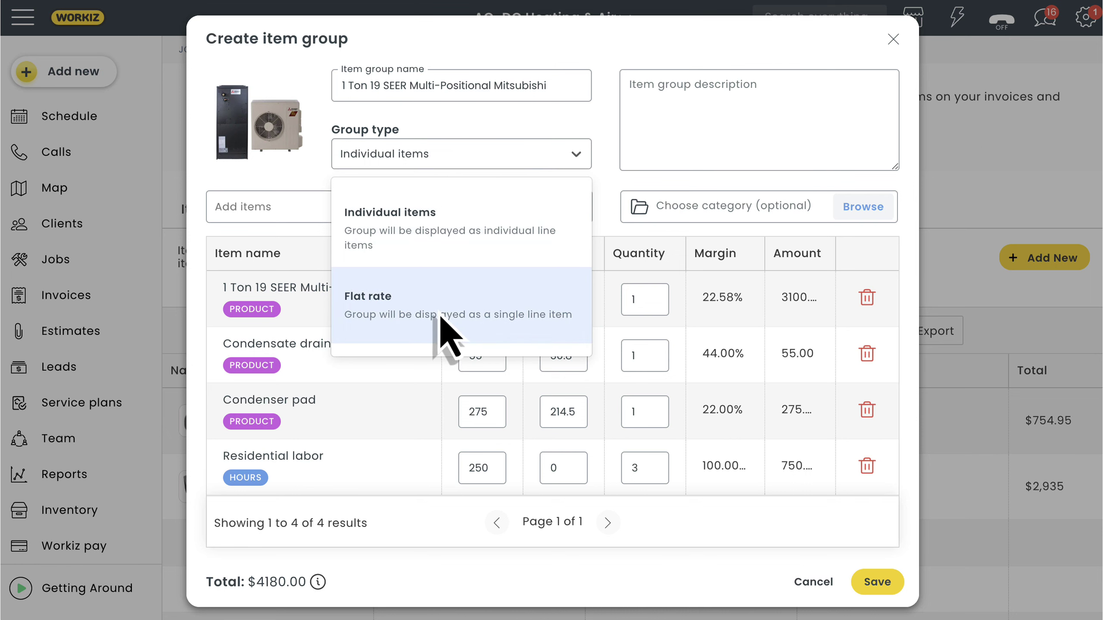
left_click(448, 328)
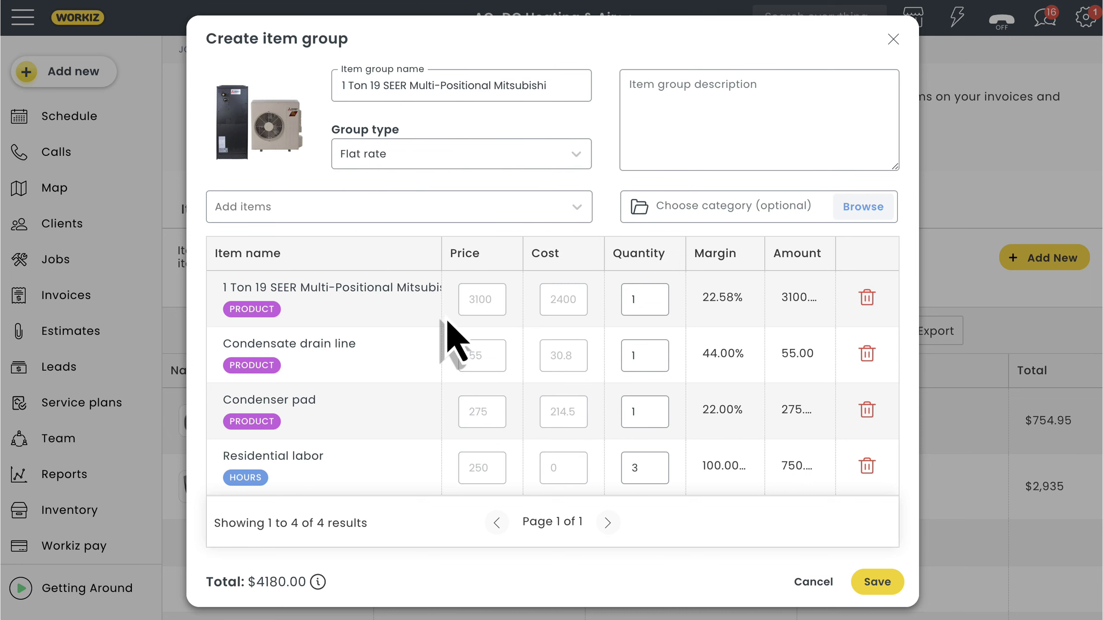
left_click(877, 583)
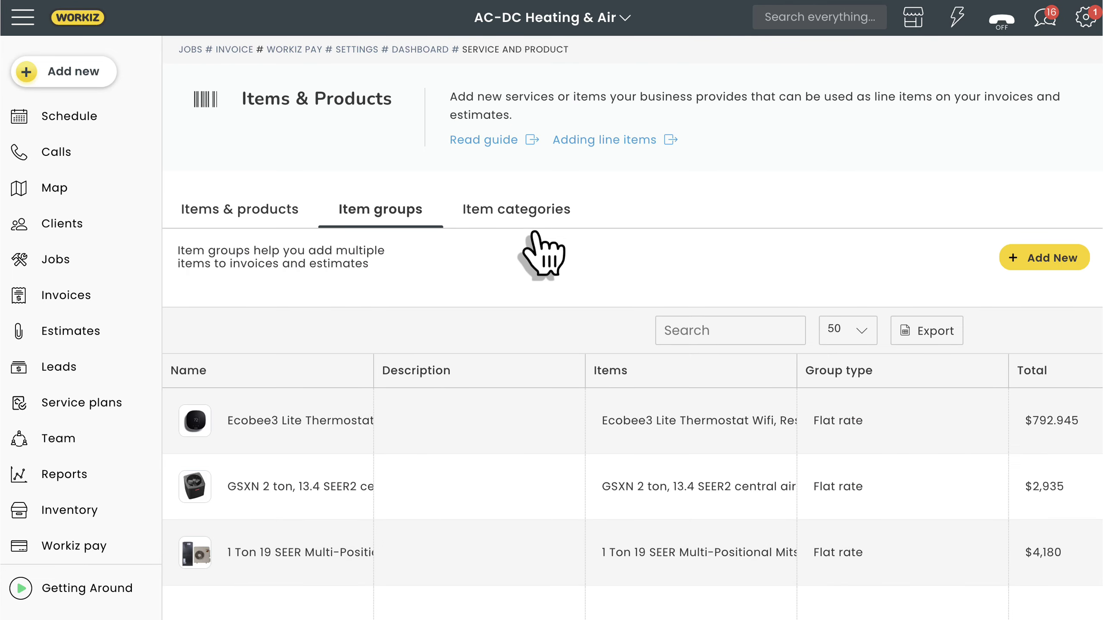
Add an Ecobee & Nest item category with parent Smart thermostats.
left_click(522, 224)
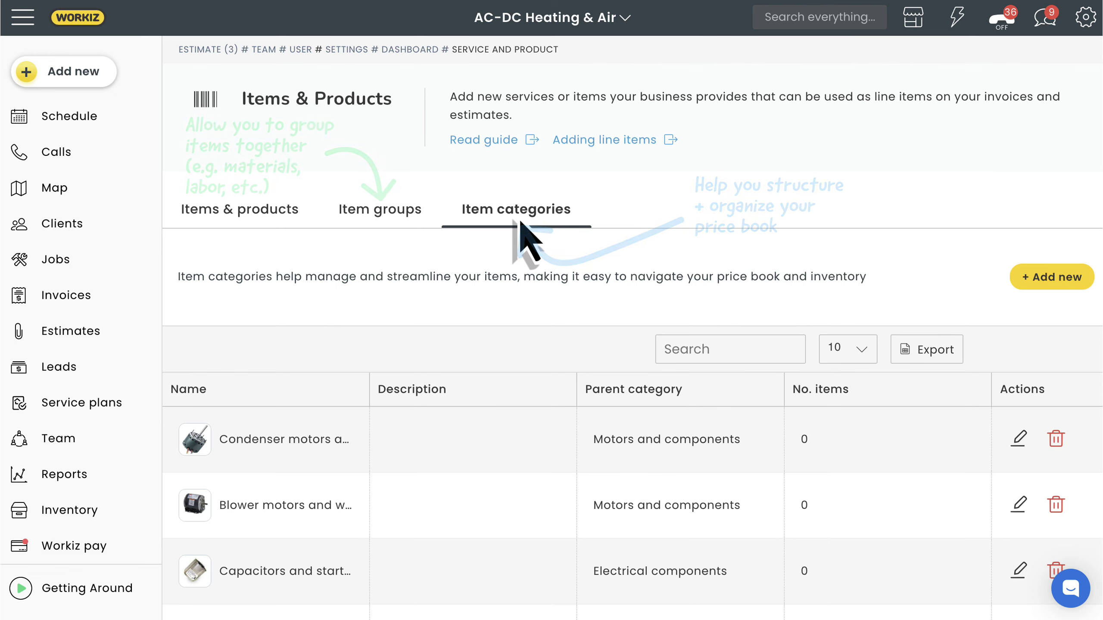
left_click(1056, 285)
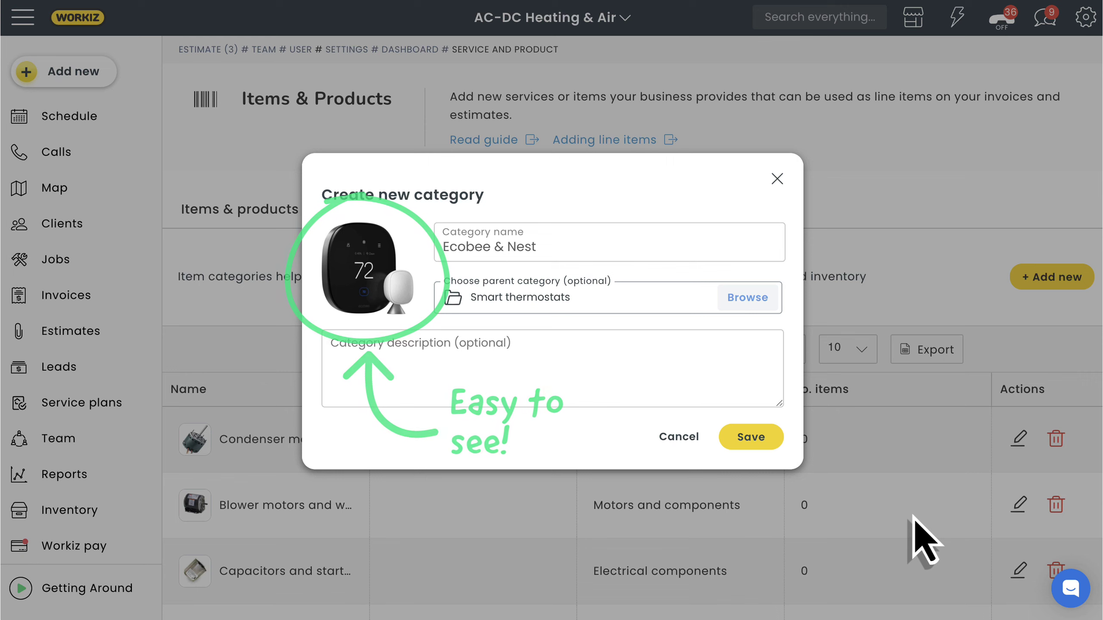
left_click(758, 438)
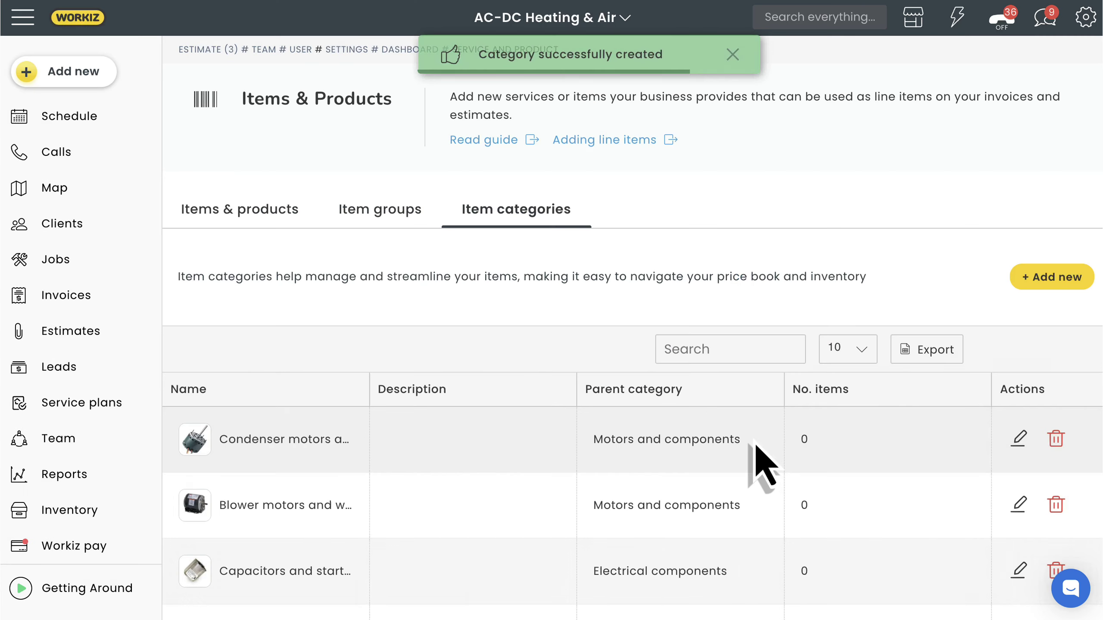
Search the items list for 'ecobee' and select all matching items.
left_click(240, 210)
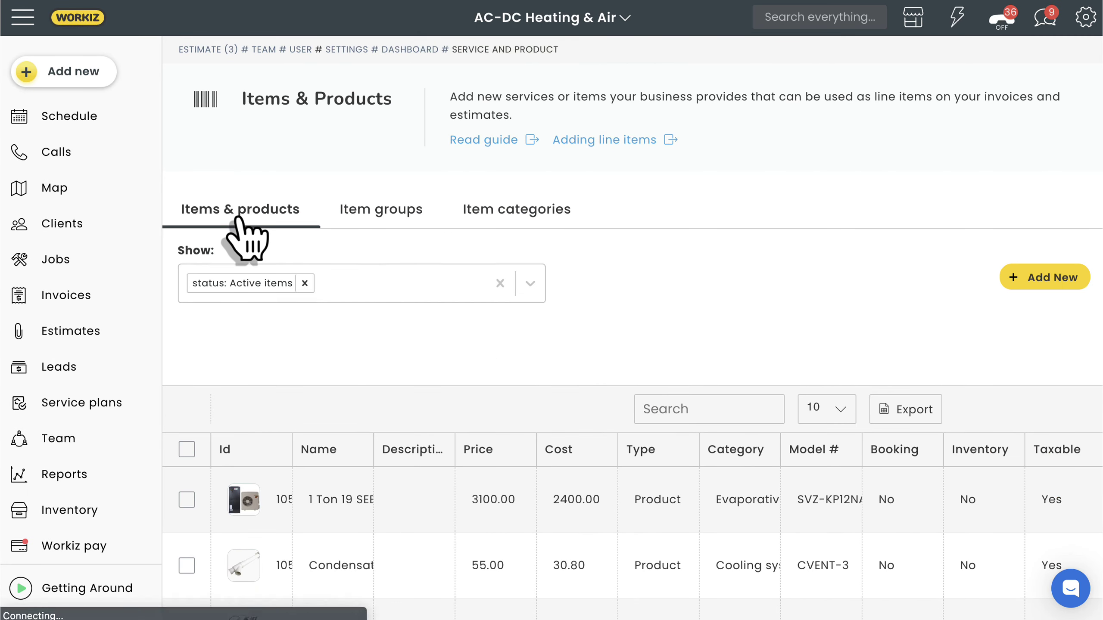
left_click(691, 409)
type("ecobee")
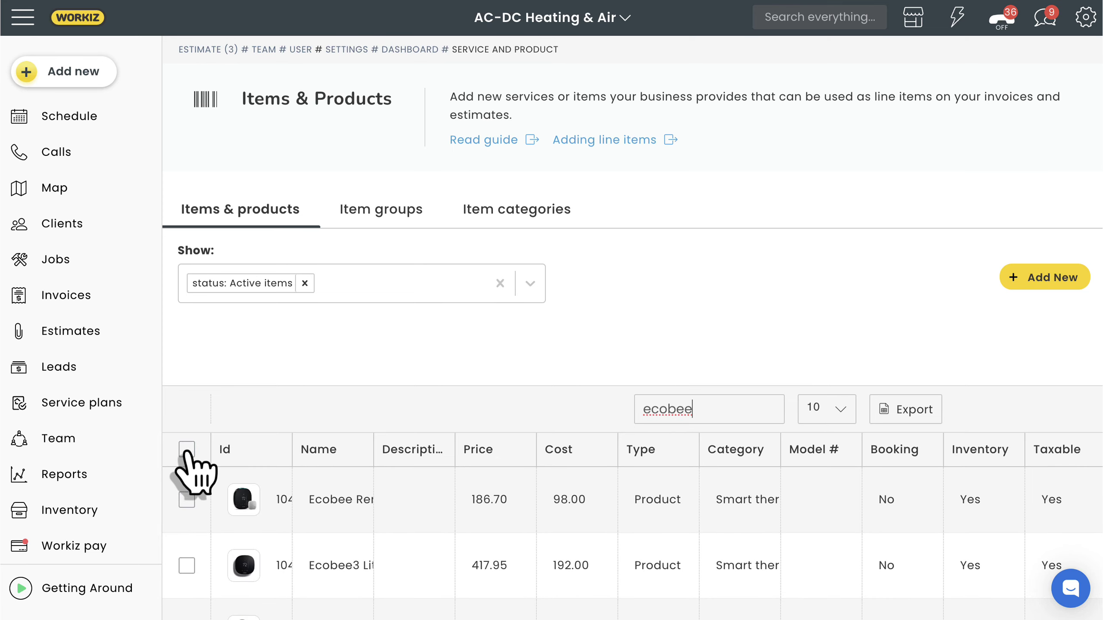
left_click(186, 449)
Begin changing the Ecobee items' category, filtering the category list by 'ec'.
left_click(292, 412)
left_click(486, 316)
type("ec")
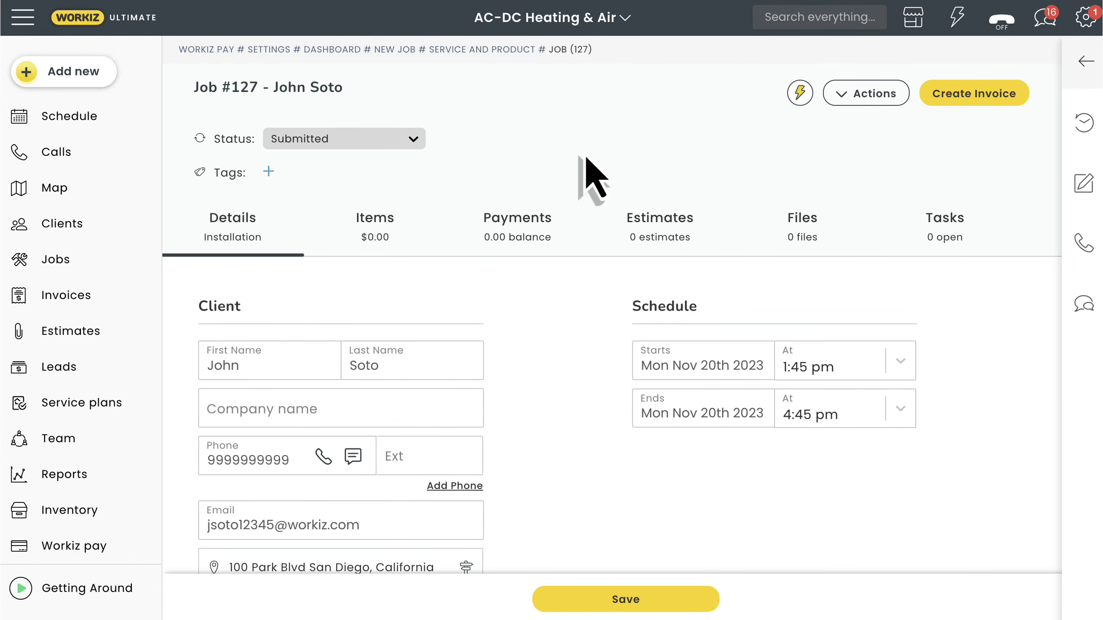
Show the job's line items, then open the price book to view invoice #199 with the Honeywell thermostat.
left_click(375, 233)
scroll(375, 232, "down", 4)
scroll(378, 278, "down", 1)
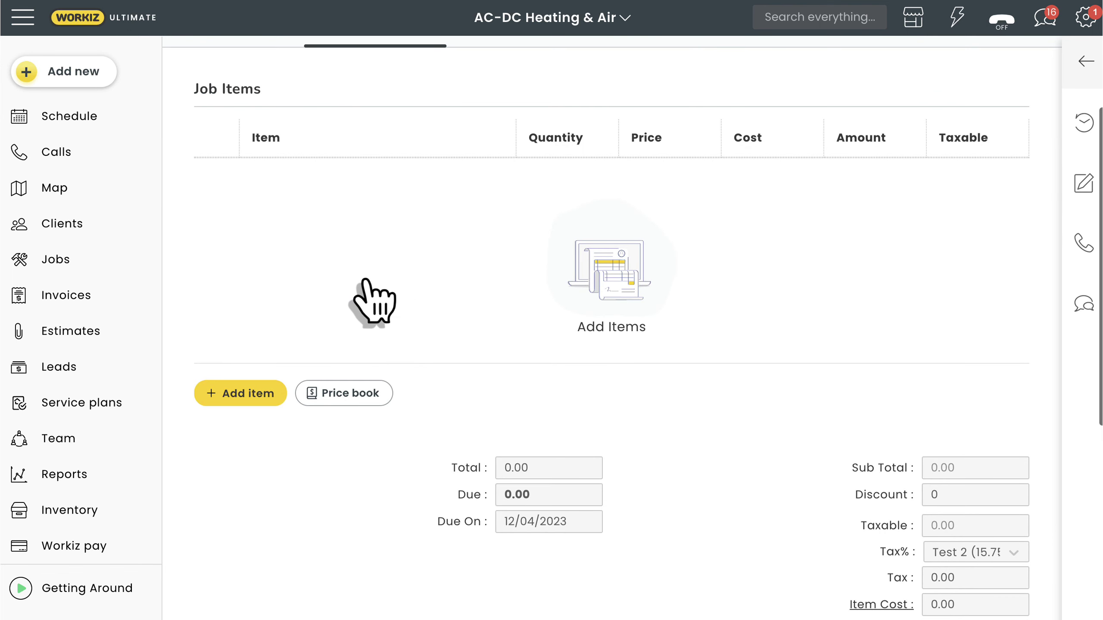
left_click(345, 393)
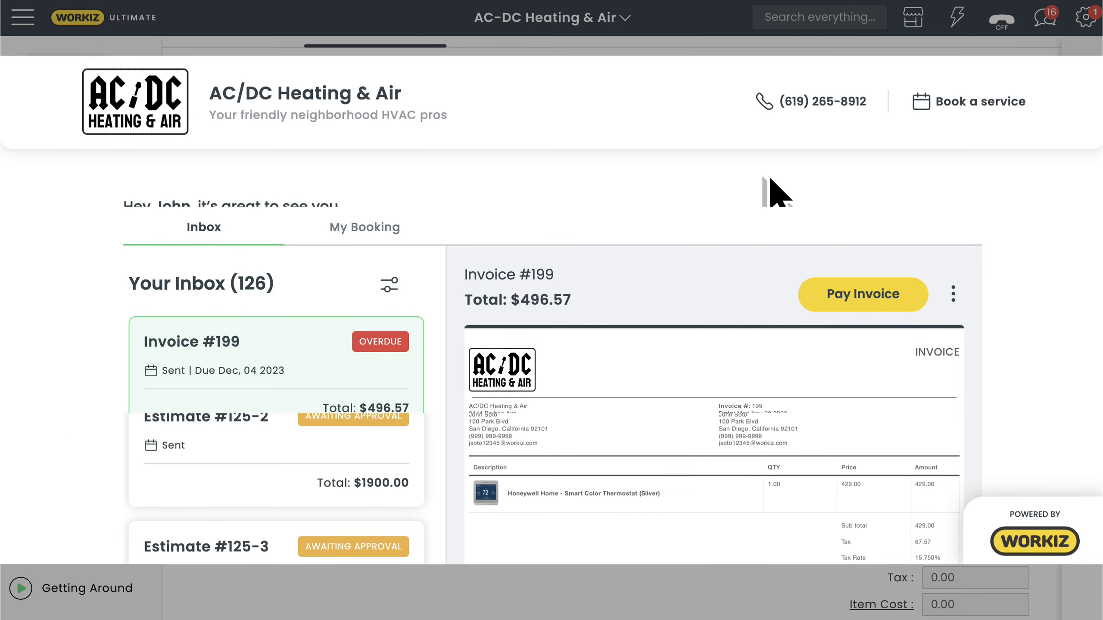